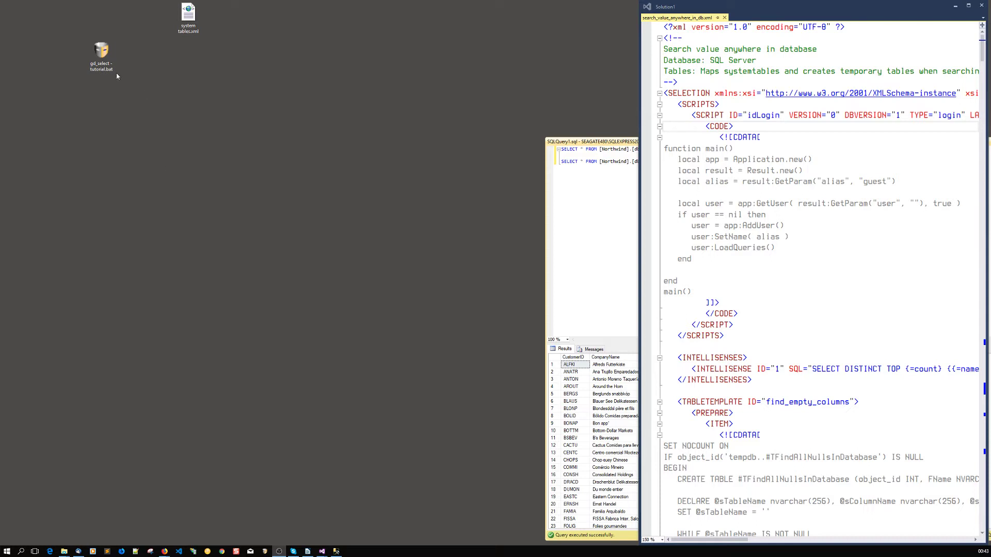
Step: Launch Selection from the 'gd_select - tutorial.bat' desktop icon
double_click(101, 55)
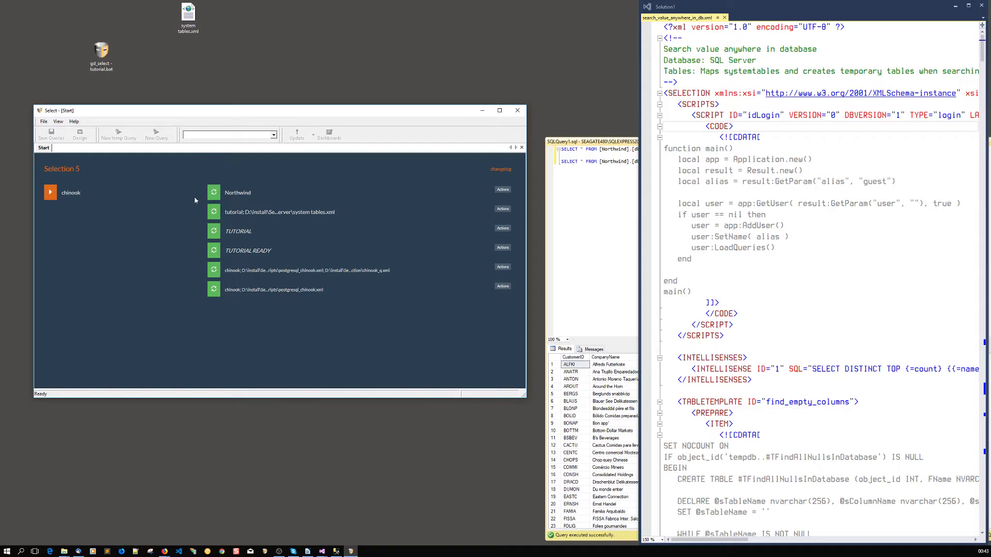
left_click(503, 190)
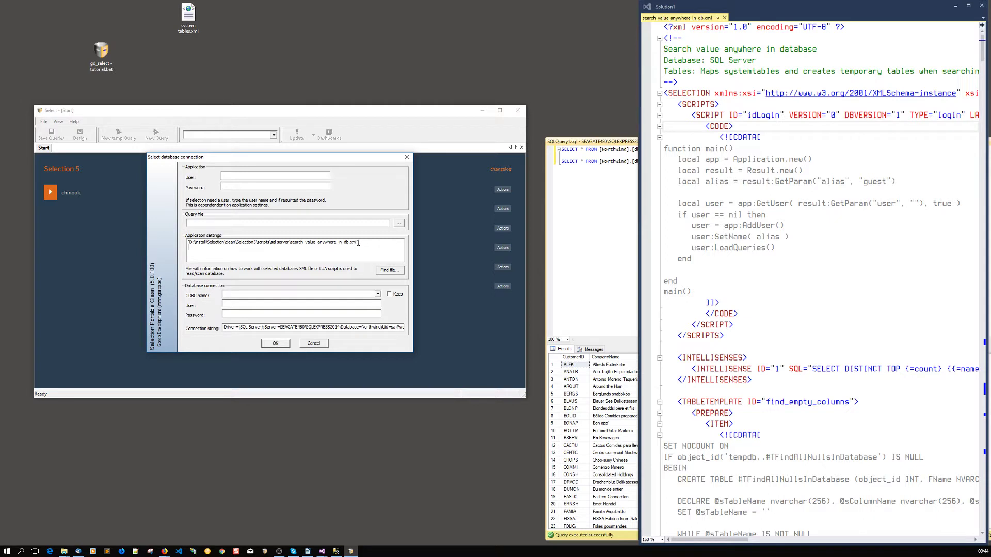
left_click_drag(359, 243, 290, 242)
left_click(362, 247)
left_click(313, 344)
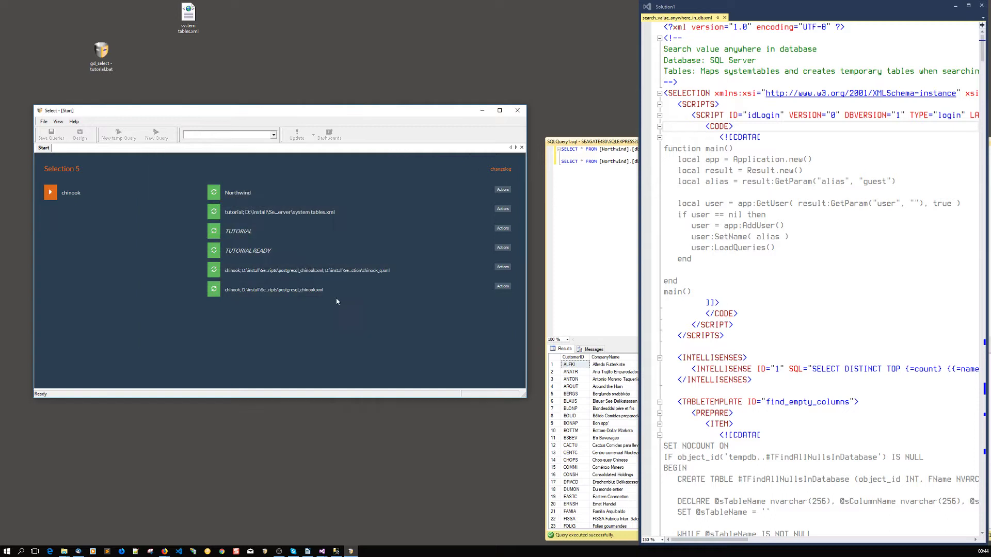
Step: Connect to Northwind and create a new query named 'find text'
left_click(215, 194)
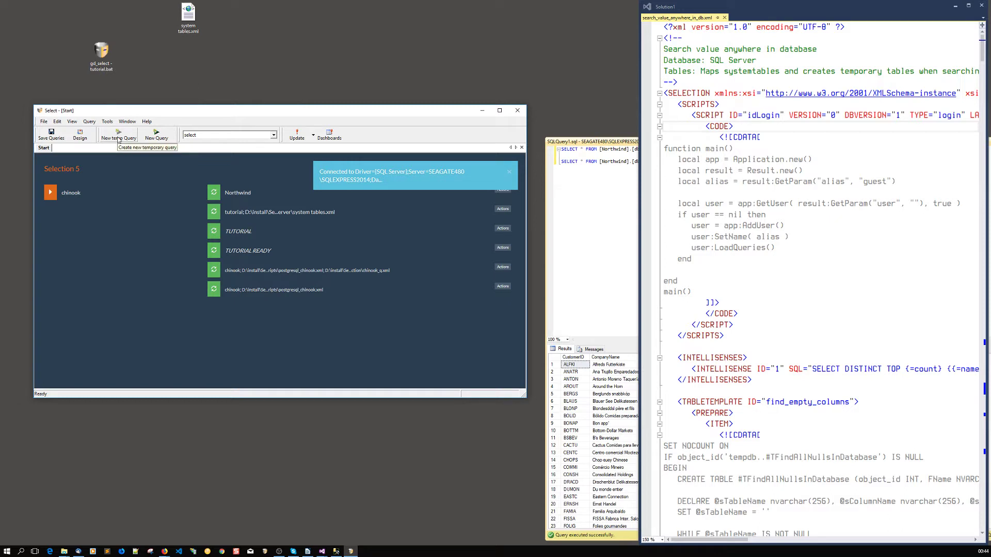
left_click(156, 136)
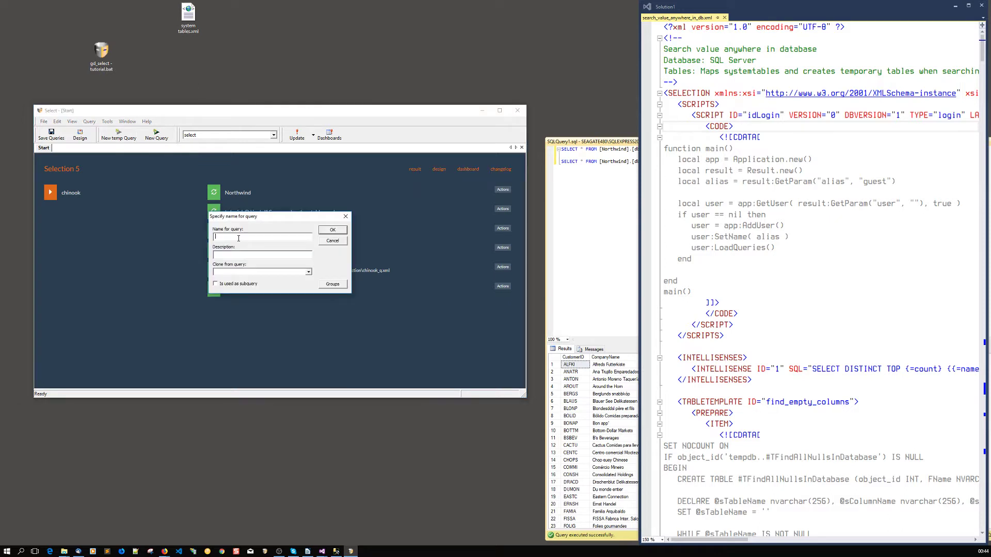
type("findtext")
left_click(332, 230)
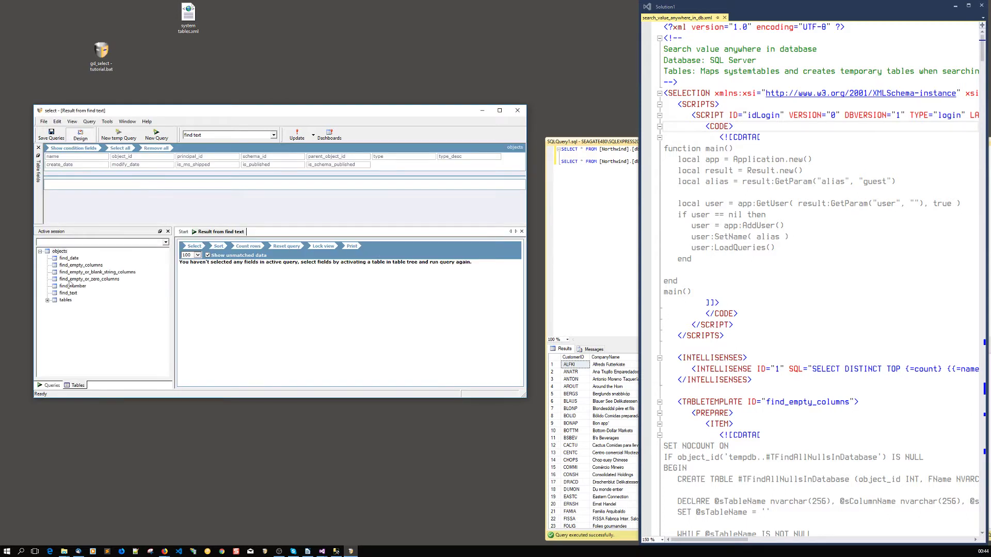
Step: Expand the tables node in the query tree and look over the XML script
left_click(48, 300)
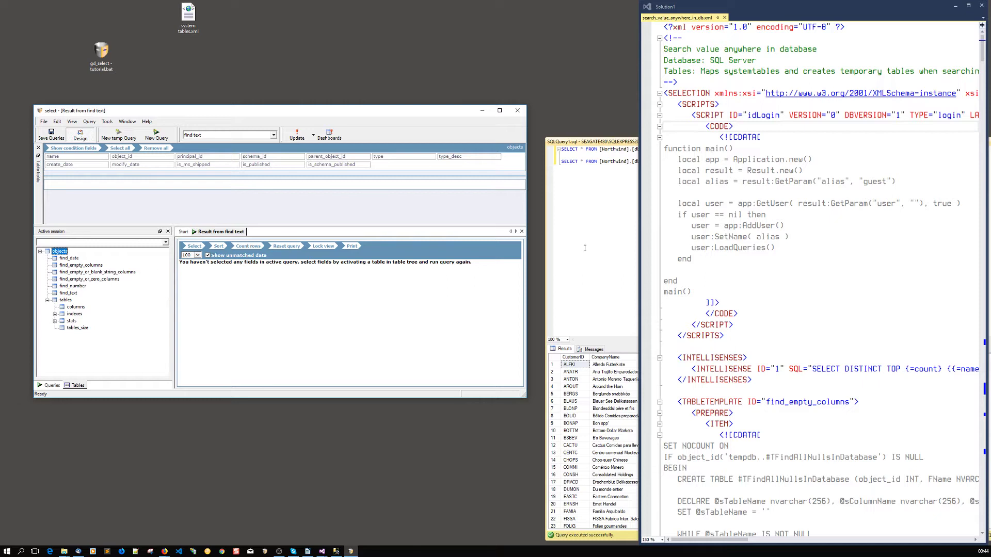
mouse_move(692, 27)
left_mouse_down()
mouse_move(680, 220)
mouse_move(821, 488)
mouse_move(759, 176)
left_mouse_up()
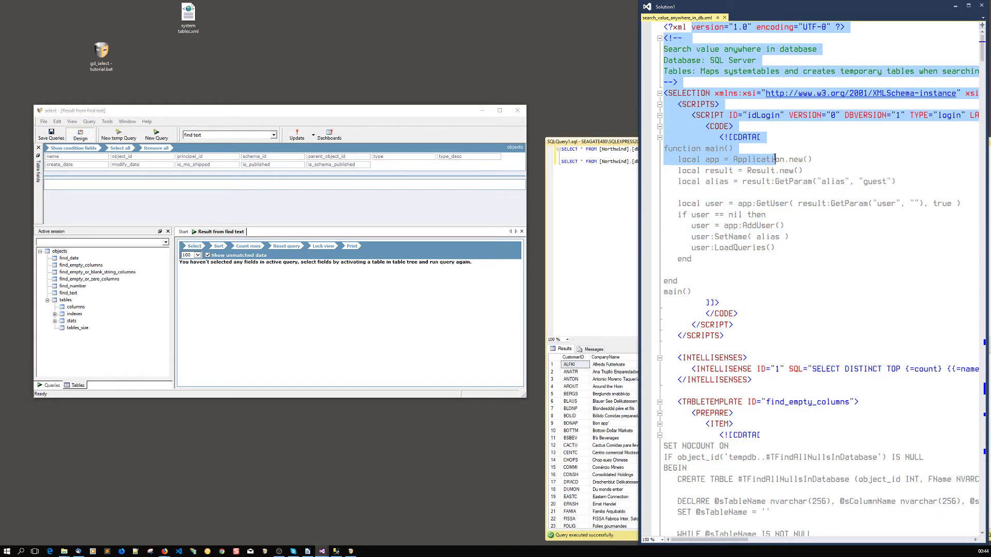
left_click(759, 180)
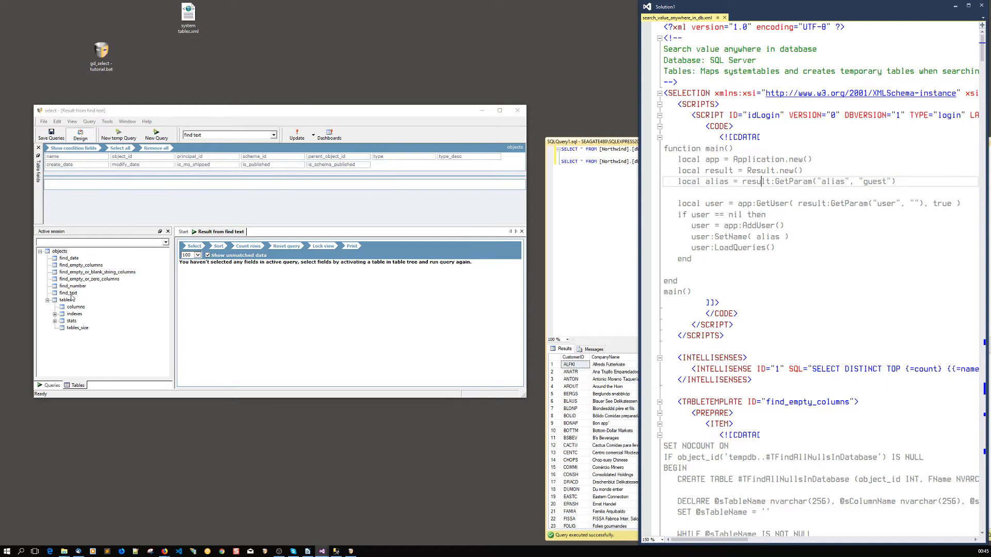
Step: Add Name, Table, Column and Value fields to find_text, run it, and show its search form
left_click(69, 293)
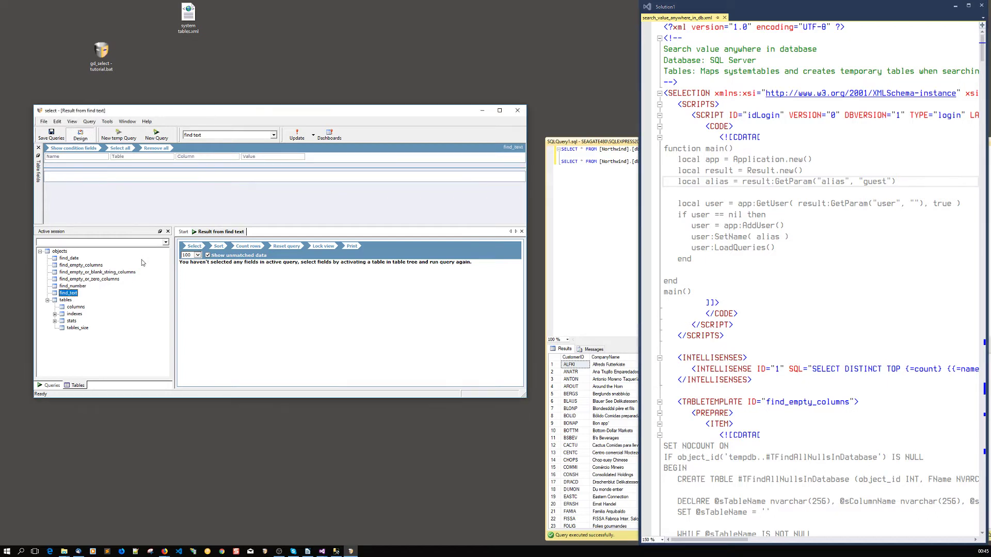
left_click(117, 148)
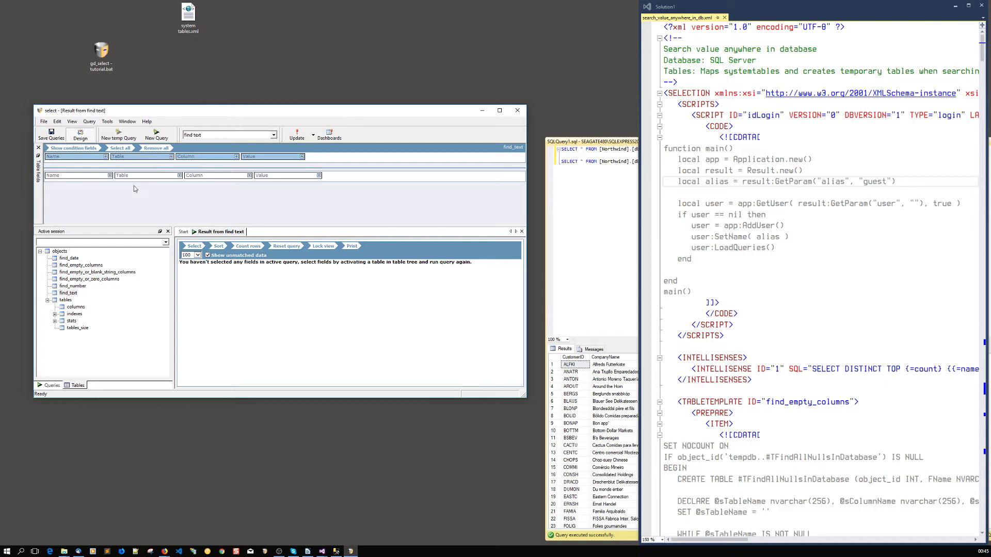
left_click(298, 137)
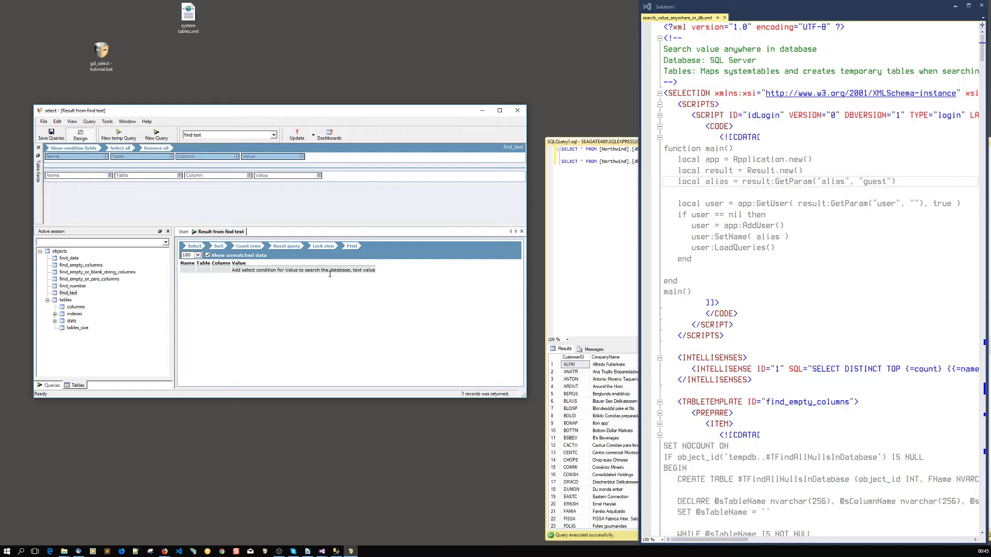
left_click(194, 246)
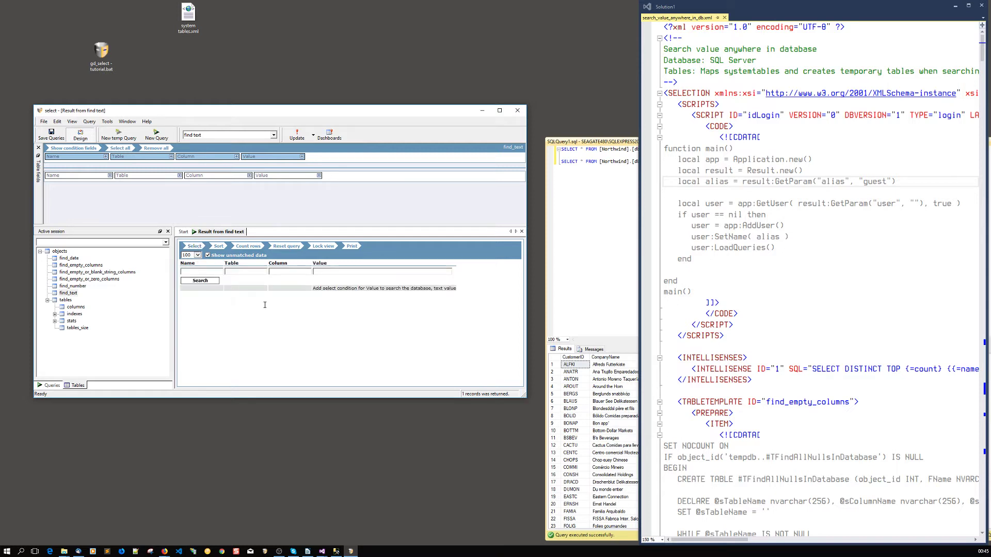
left_click(598, 145)
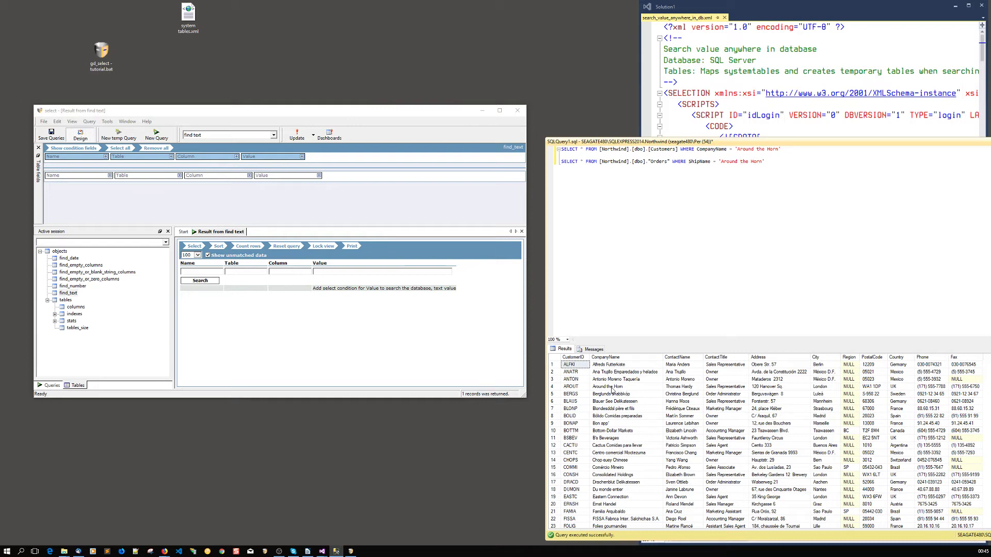
Step: Copy 'Around the Horn' from the SQL Server results and paste it into the Value box
right_click(616, 390)
left_click(613, 389)
right_click(608, 389)
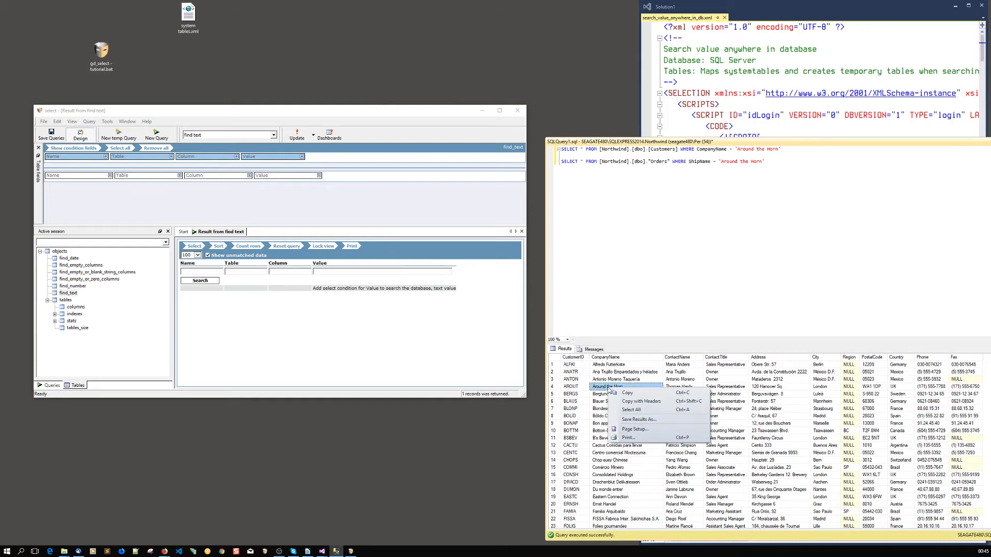
left_click(616, 393)
left_click(350, 271)
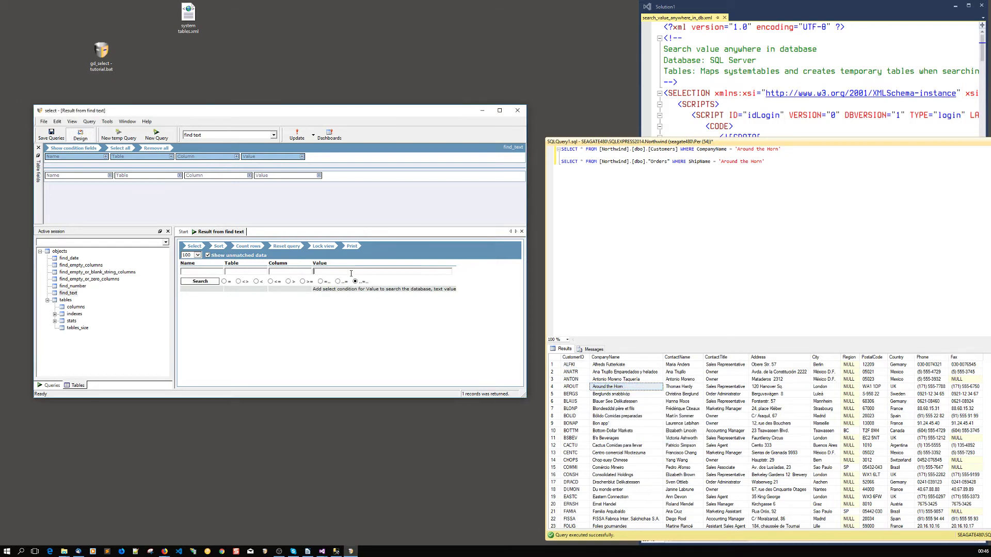
right_click(350, 273)
left_click(377, 307)
Step: Search the database for 'Around the Horn', getting 14 Customers and Orders matches
left_click(200, 281)
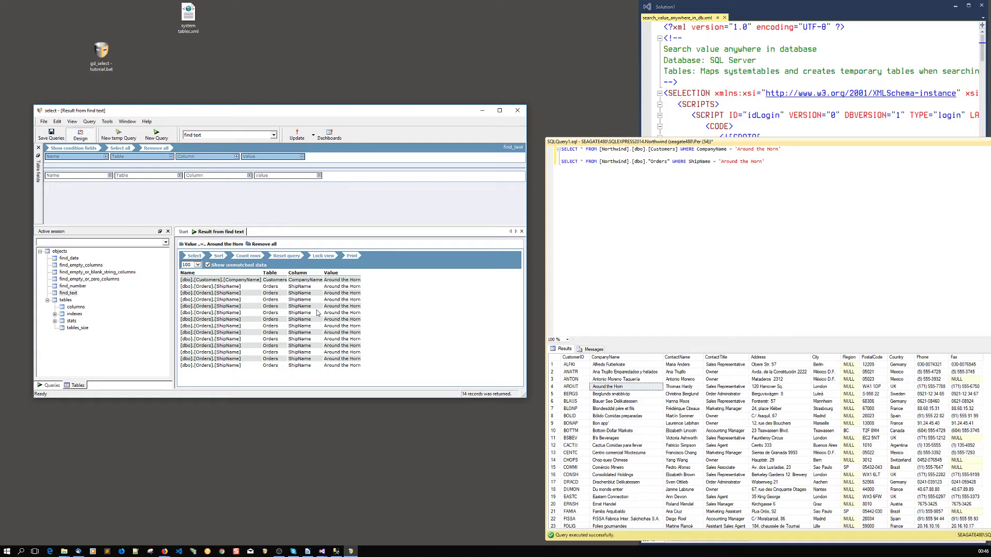
left_click(684, 259)
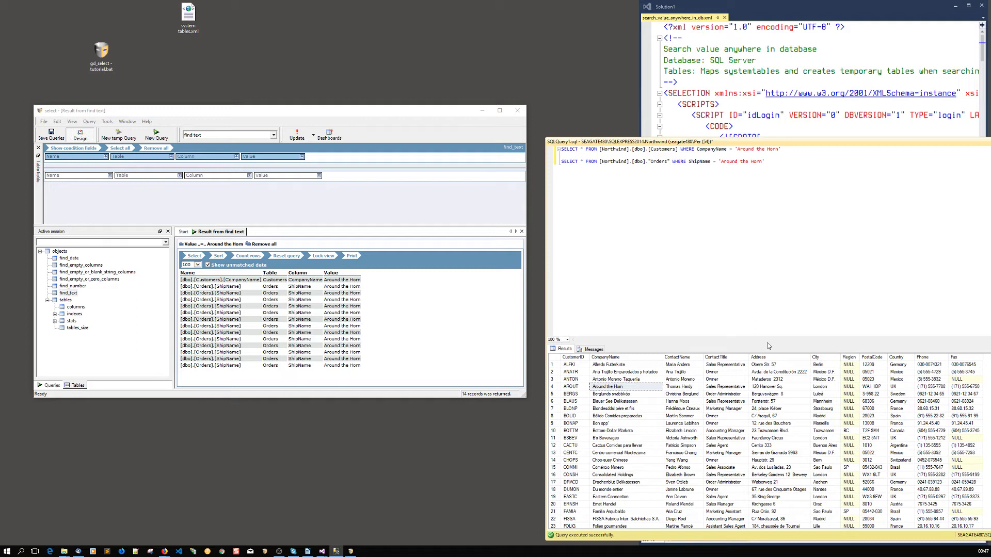
Step: Run the Around the Horn queries in SQL Server, then show Selection's Start page
left_click(694, 160)
key("F5")
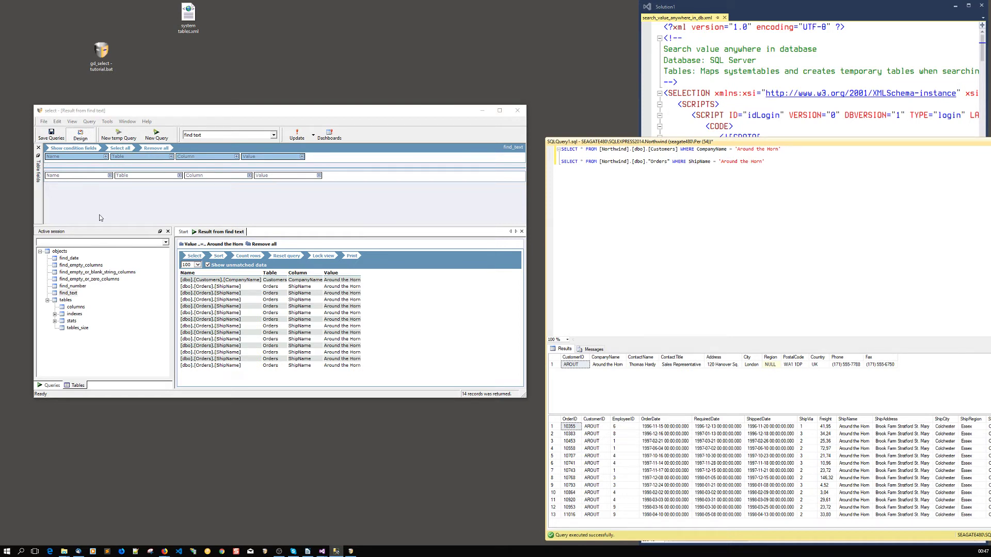
left_click(183, 232)
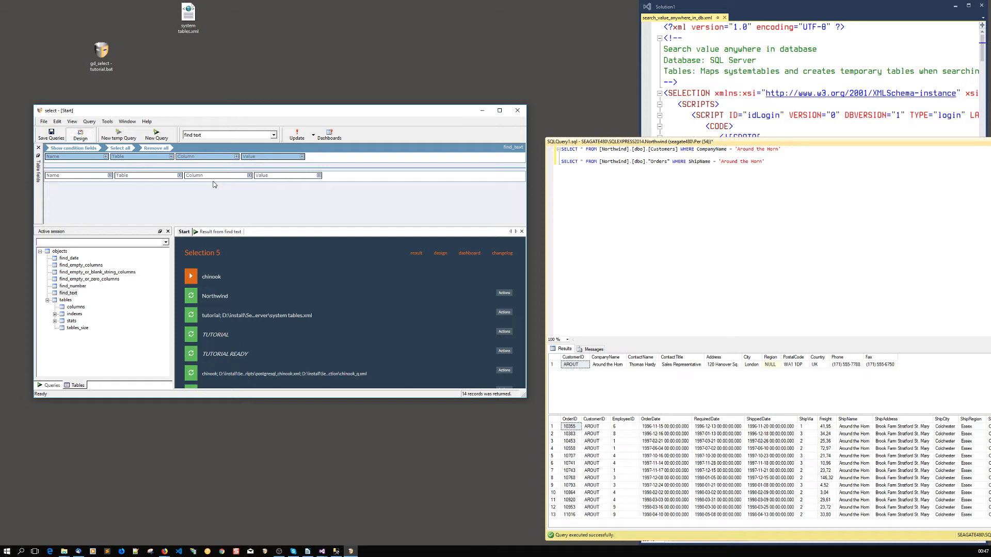
Step: Return to the 'Result from find text' tab and launch the web dashboards
left_click(221, 232)
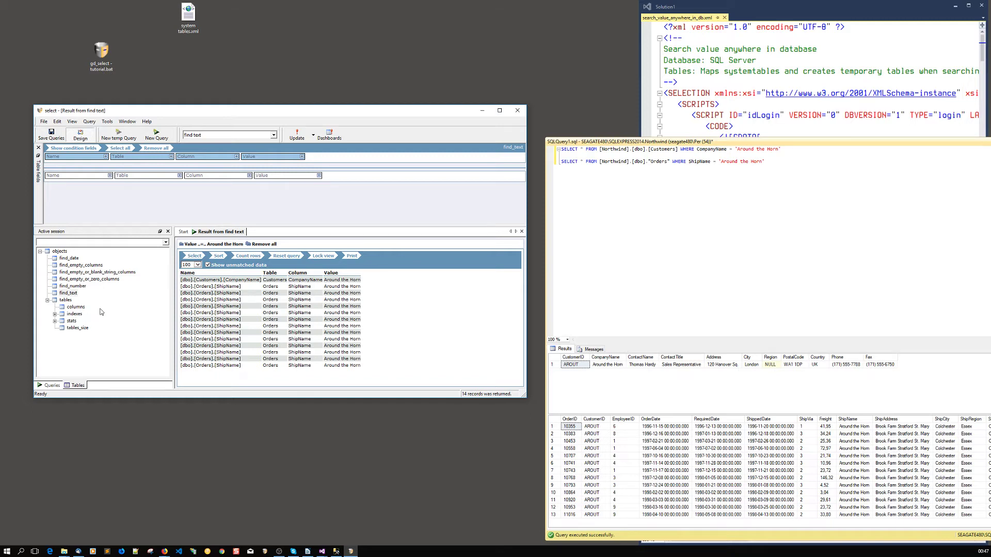
left_click(329, 137)
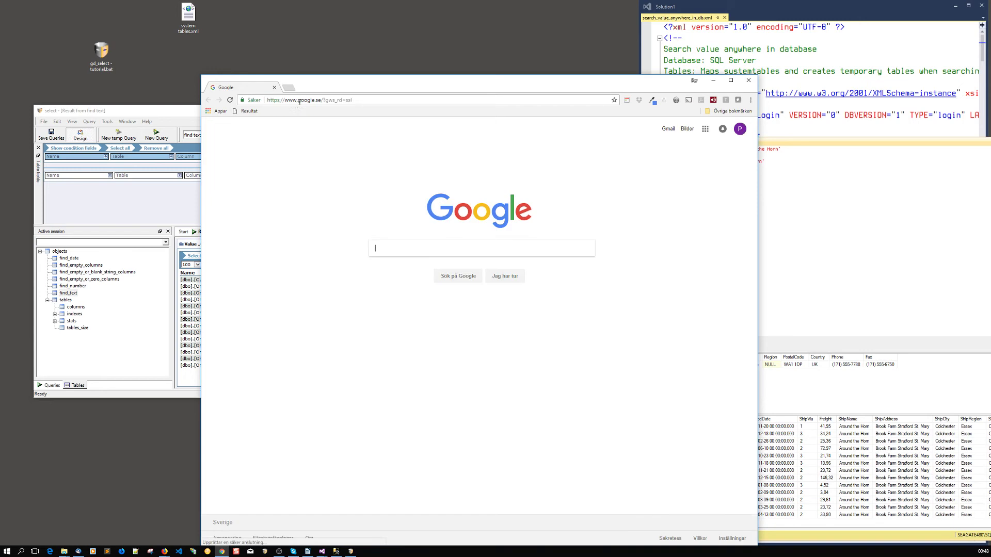
Step: Open the local web pages and start a temporary query with tables name and type_desc
left_click(300, 102)
key("ctrl+v")
key("Return")
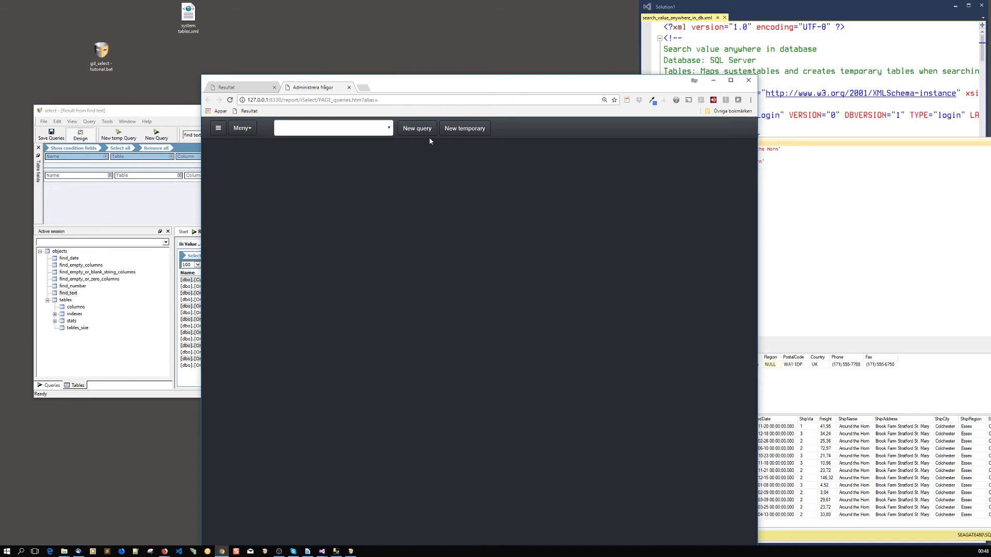
left_click(465, 128)
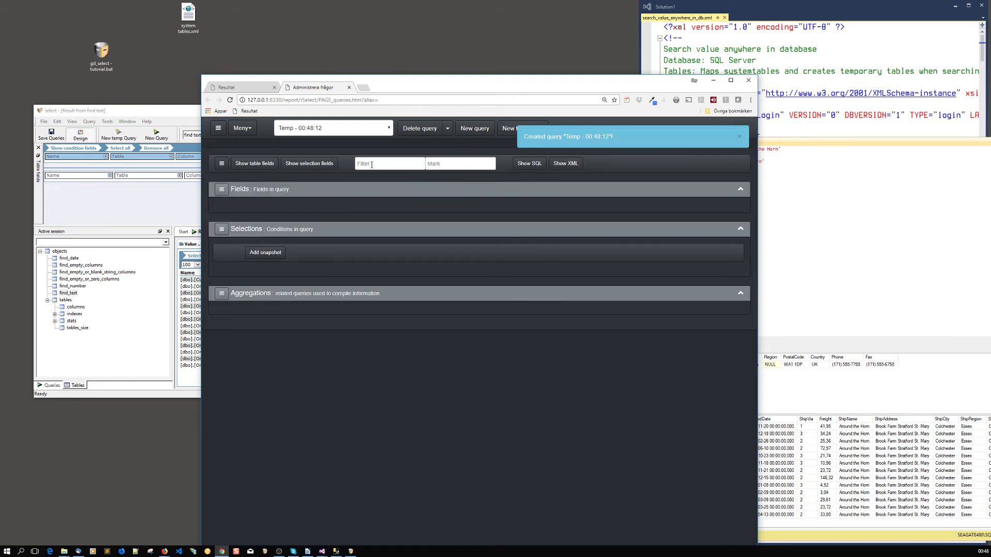
left_click(255, 163)
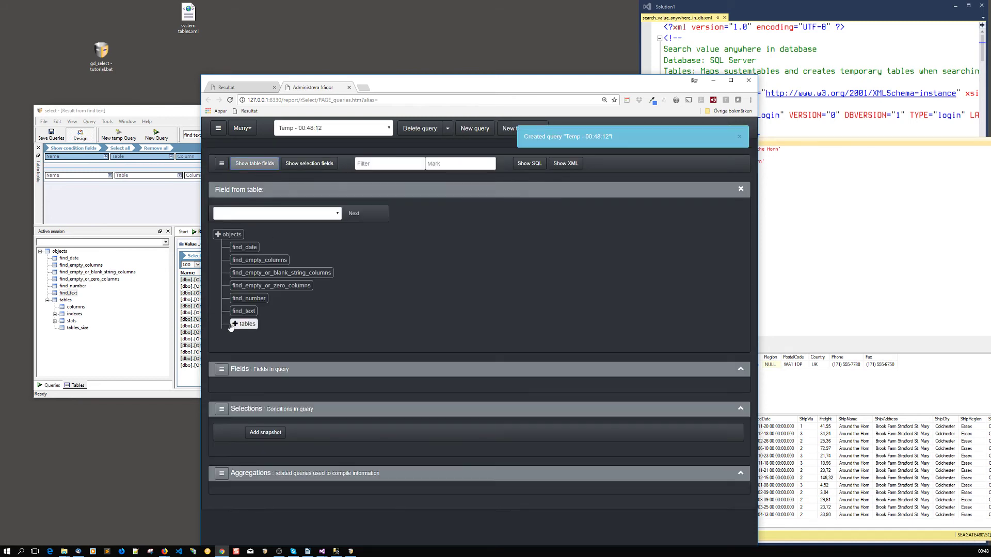
left_click(247, 323)
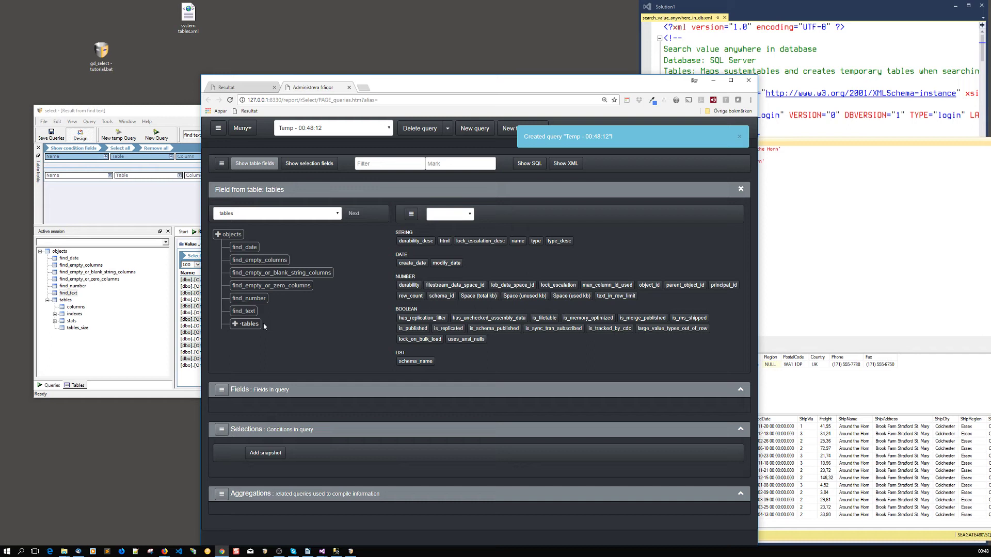
left_click(517, 241)
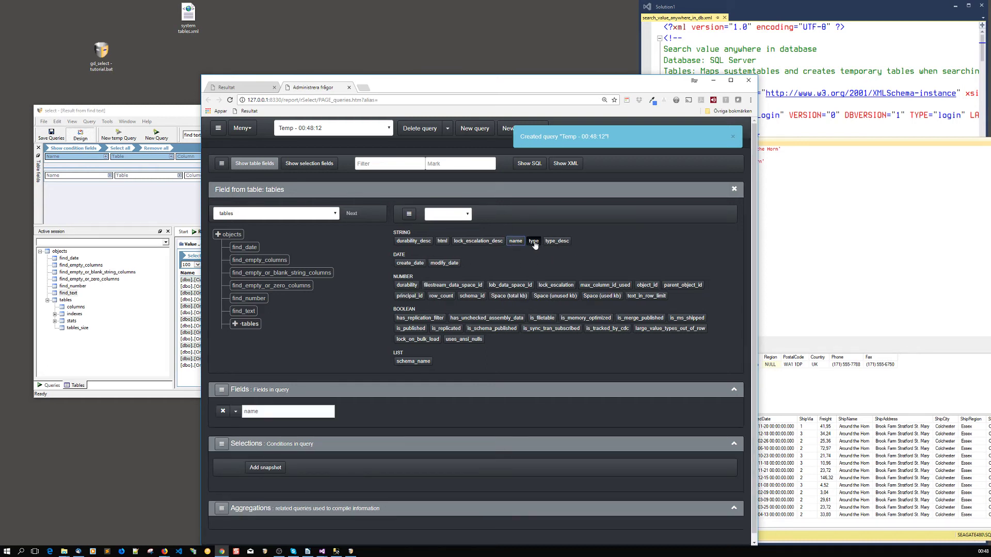
left_click(557, 241)
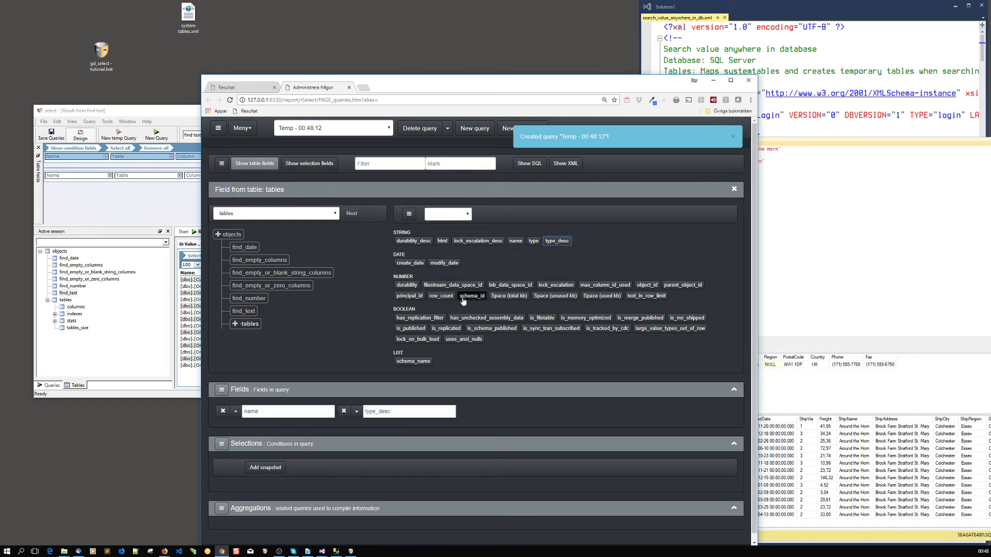
Step: View the results of the Temp - 00:48:12 query
left_click(226, 87)
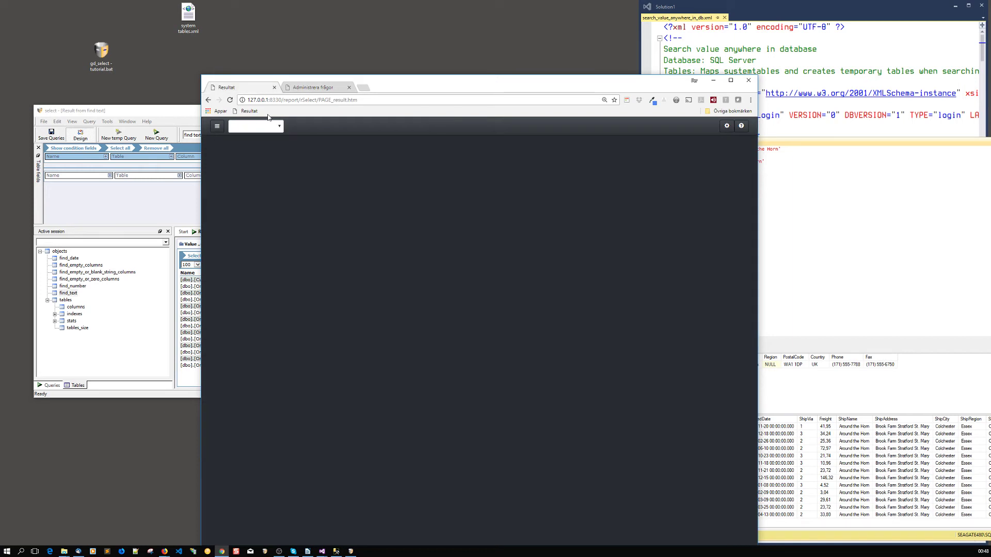
left_click(256, 127)
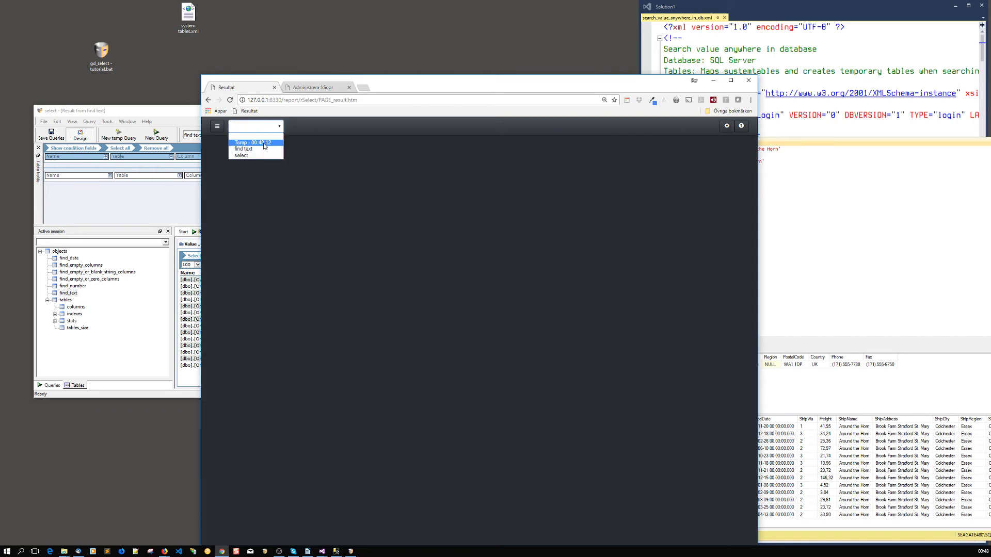
left_click(251, 142)
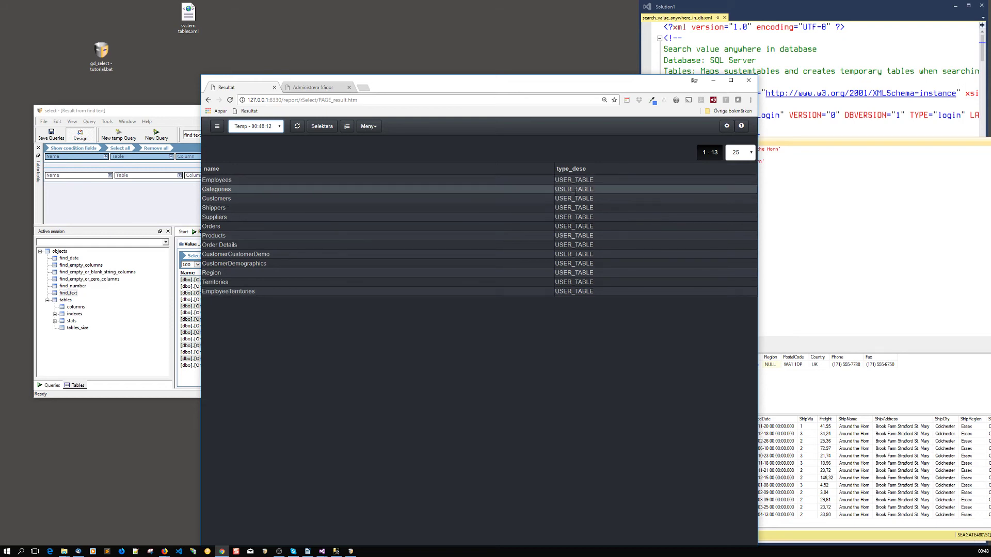
Step: Add the columns name and user_type_name fields to the query
left_click(314, 87)
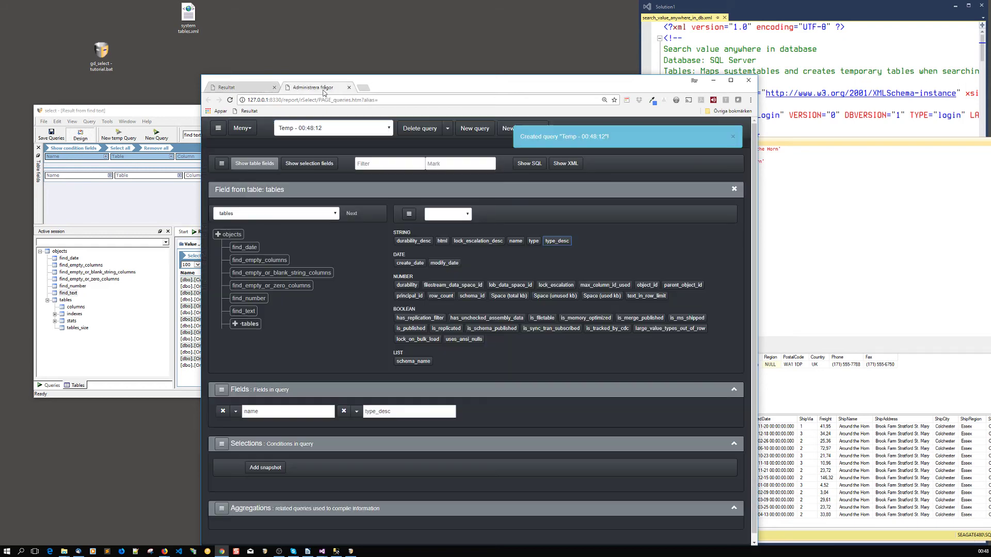
left_click(234, 324)
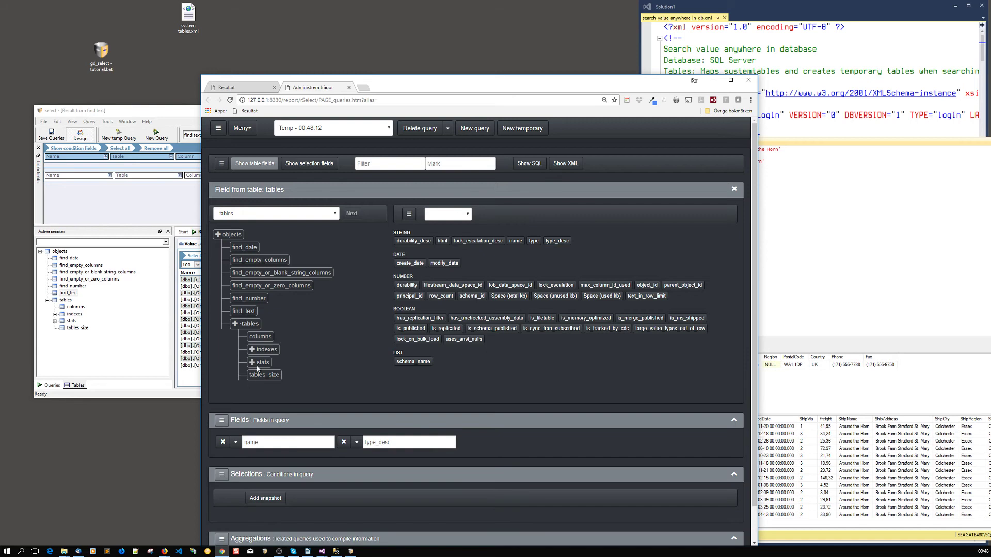
left_click(260, 336)
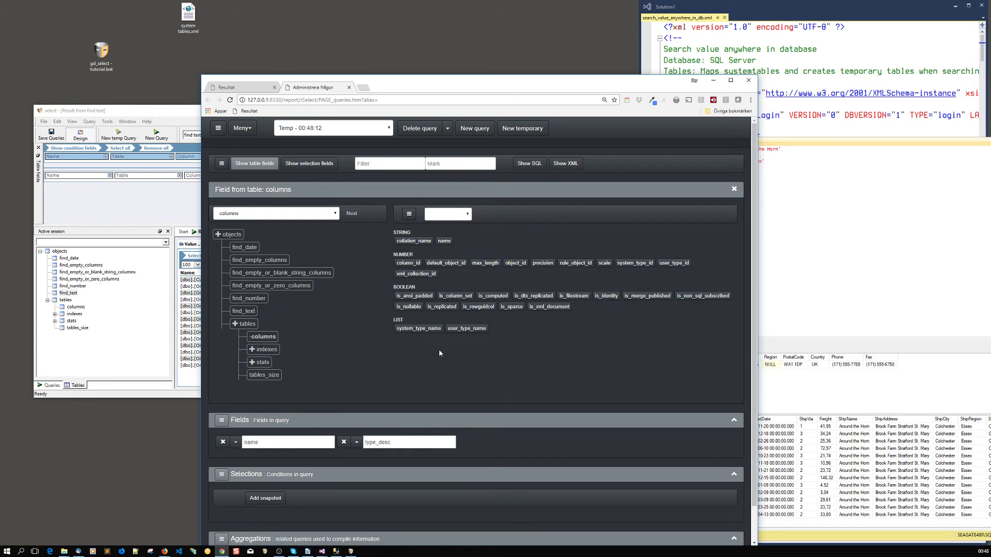
left_click(444, 240)
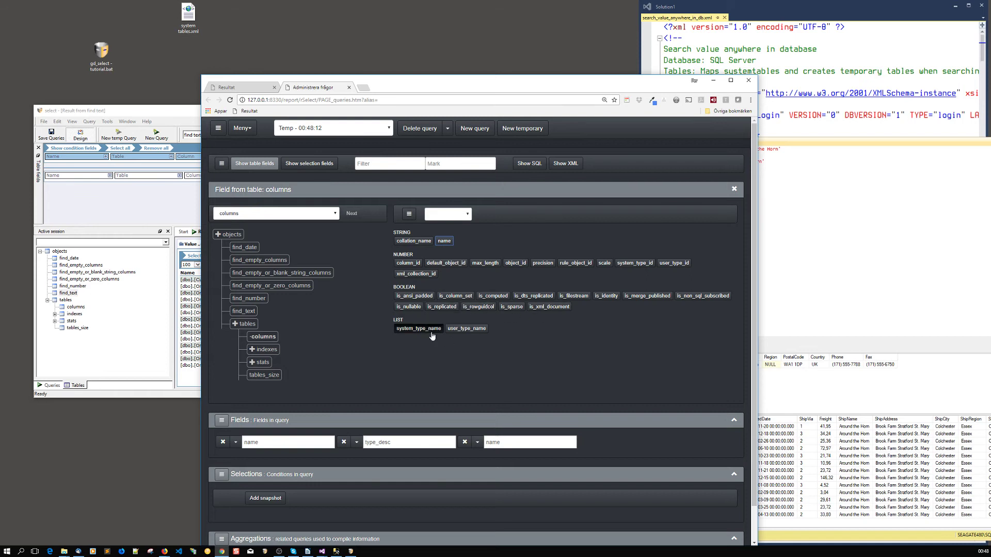
left_click(466, 329)
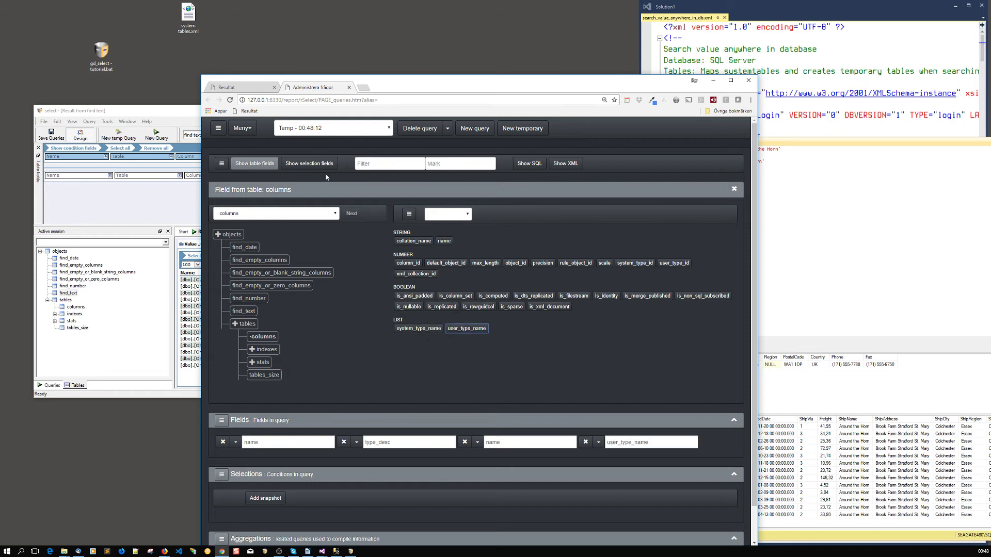
Step: Refresh the Resultat page to list each Northwind table's columns with their data types
left_click(252, 89)
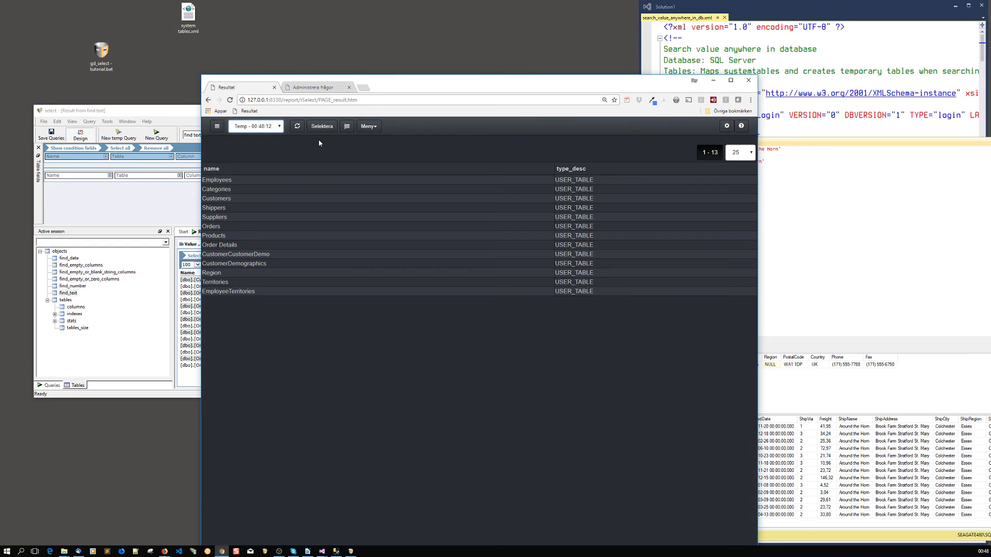
left_click(297, 126)
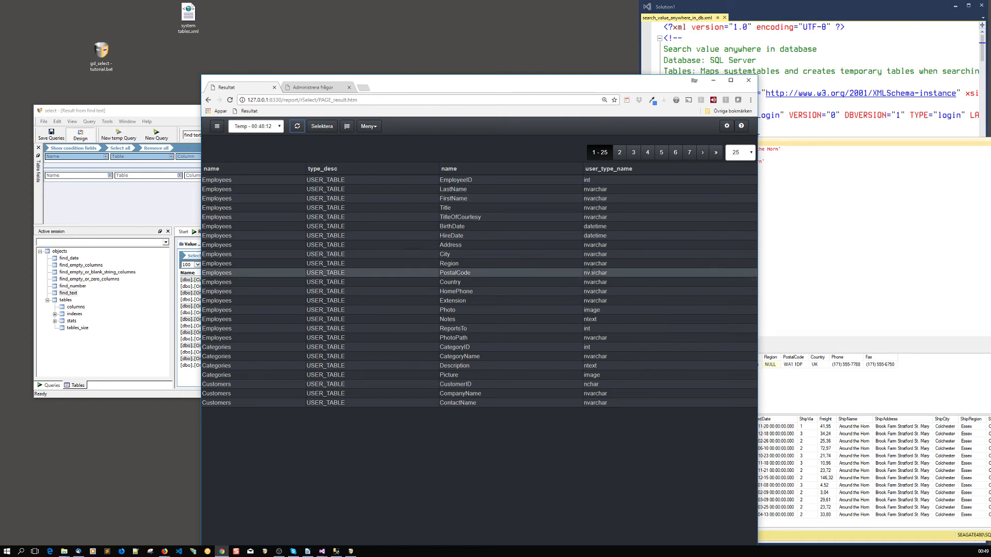
left_click(194, 114)
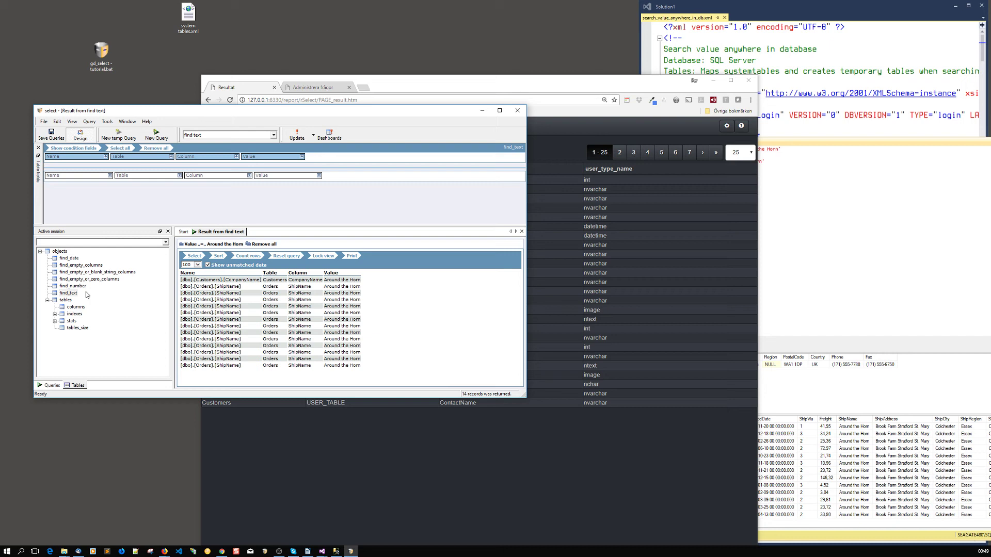
Step: Create a new query named 'find dates' from the find_date template
left_click(70, 257)
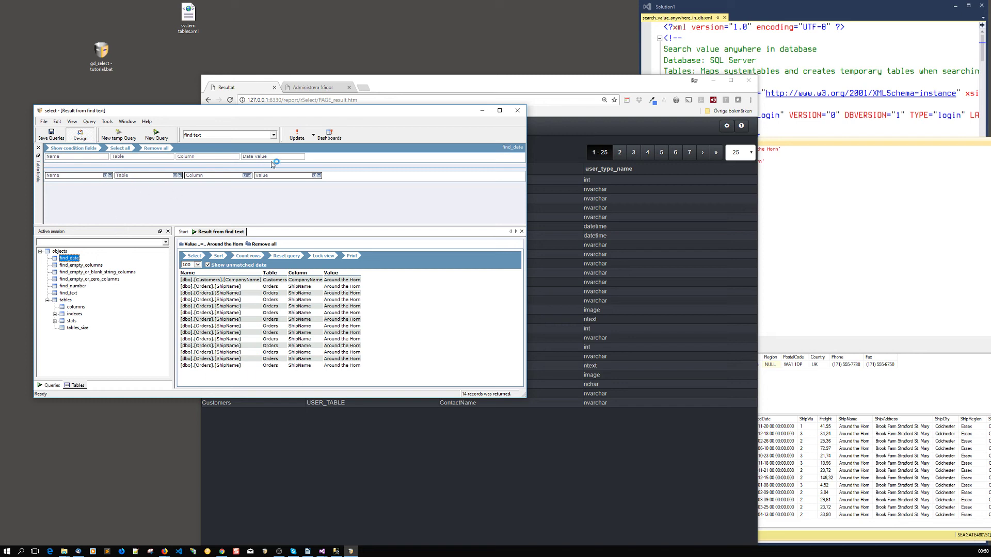
left_click(156, 136)
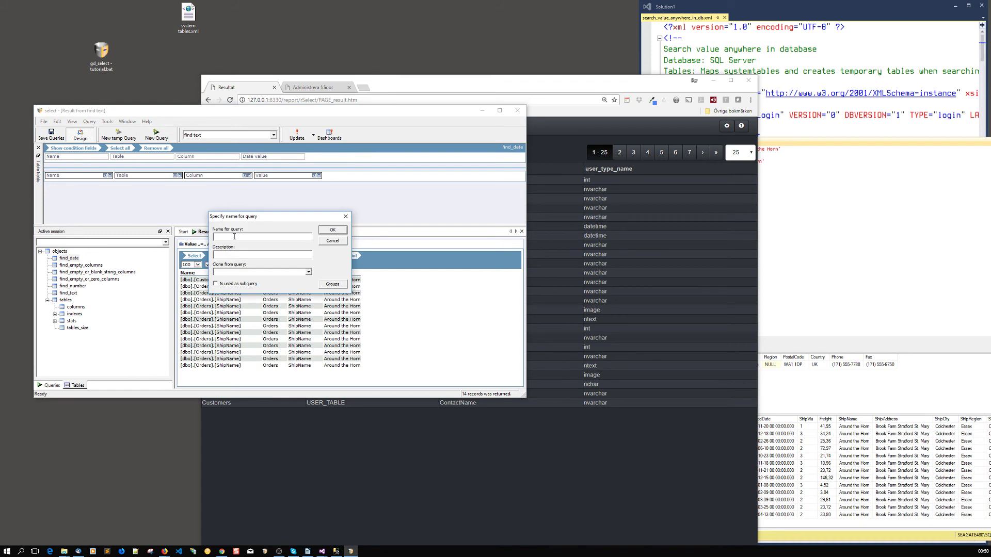
type("find dates")
left_click(332, 230)
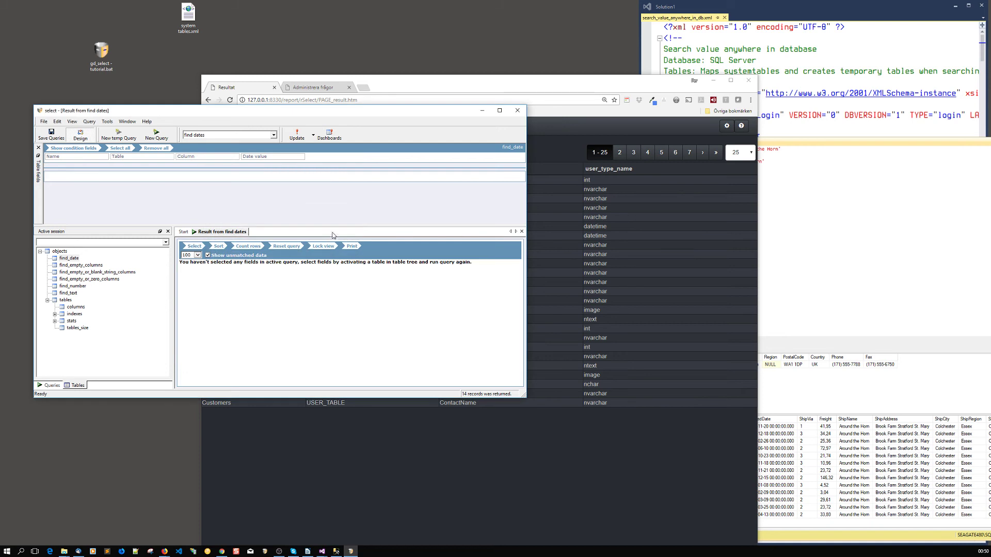
Step: Select and apply all condition fields, then open the search conditions form
left_click(118, 148)
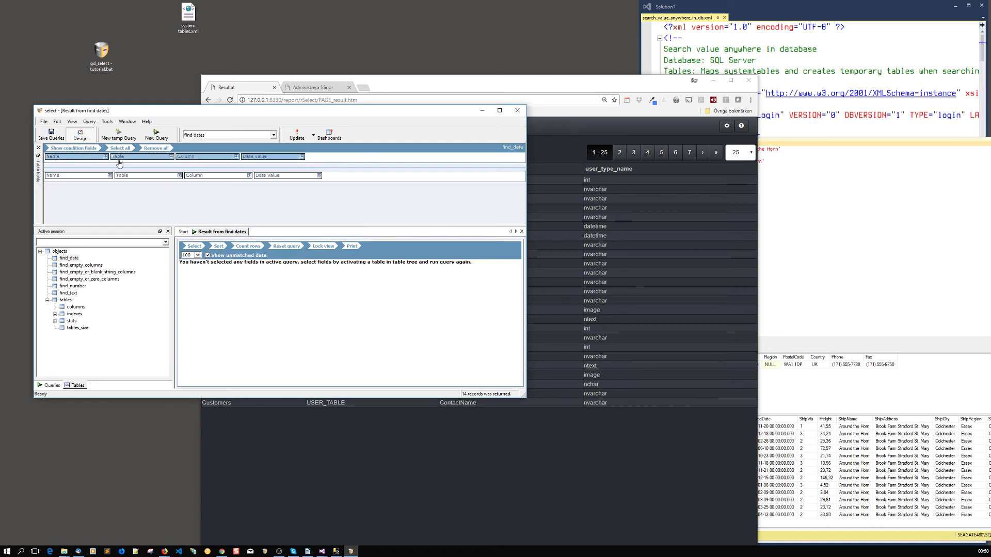
left_click(297, 136)
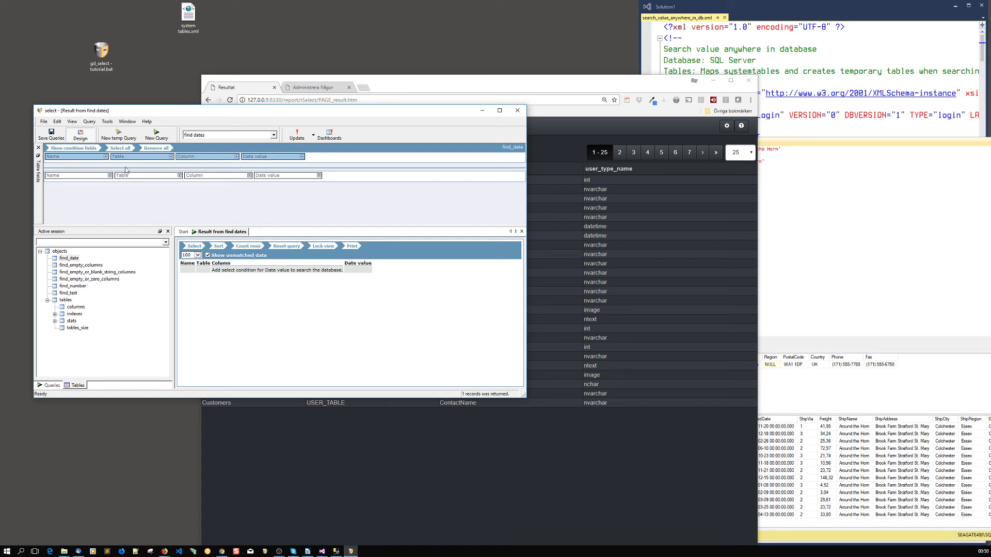
left_click(194, 247)
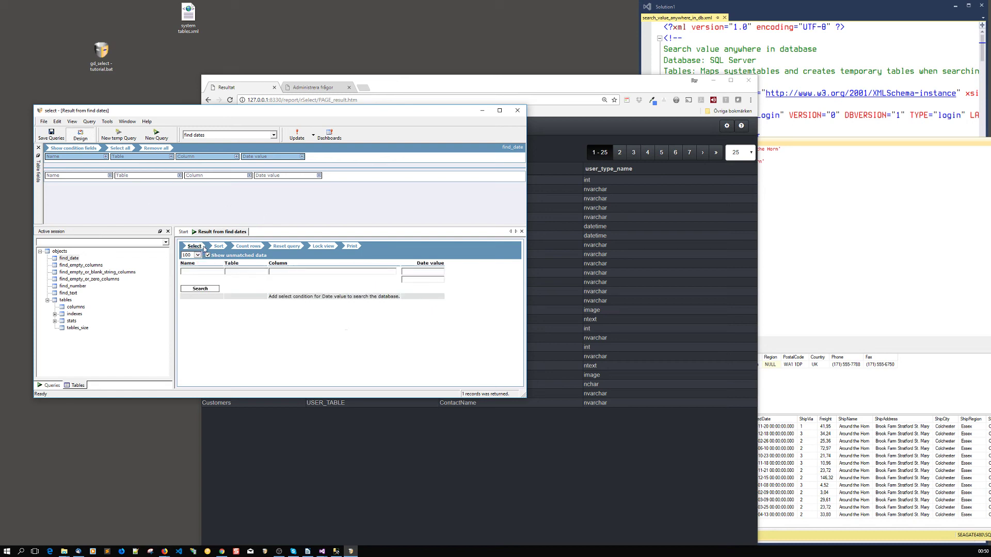
Step: Edit the first Date value condition to hold the 1990-11-27 start date
left_click(407, 272)
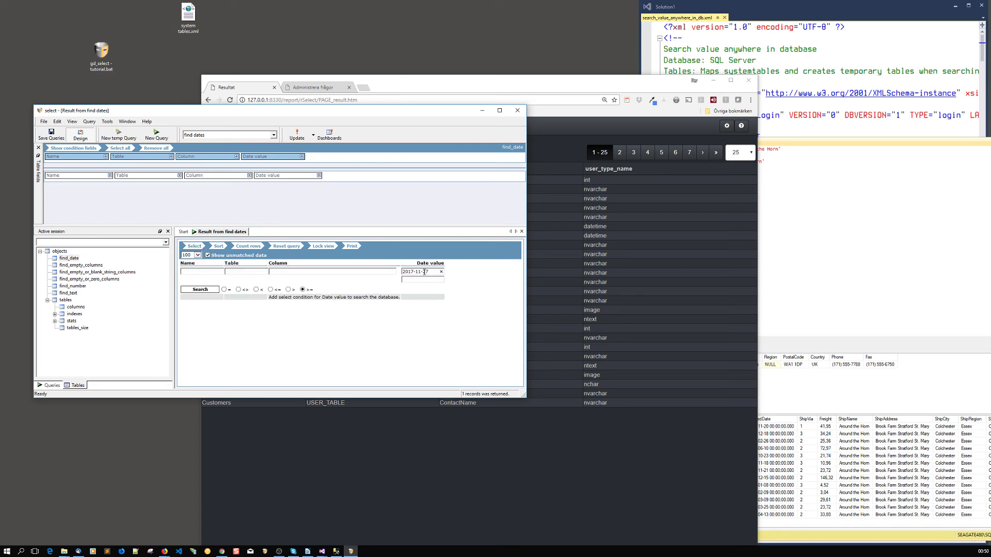
double_click(416, 271)
type("1")
key("ctrl+z")
key("End")
key("Delete")
key("Delete")
key("Delete")
type("1900")
key("ctrl+a")
key("ctrl+c")
Step: Add a second Date value as the upper bound and adjust the years of both dates
left_click(416, 278)
key("ctrl+a")
key("ctrl+v")
left_click(416, 272)
key("BackSpace")
key("BackSpace")
type("90")
key("BackSpace")
key("BackSpace")
type("95")
Step: Run the date search, listing 9 Employees HireDate records, and bring the XML file forward
left_click(199, 290)
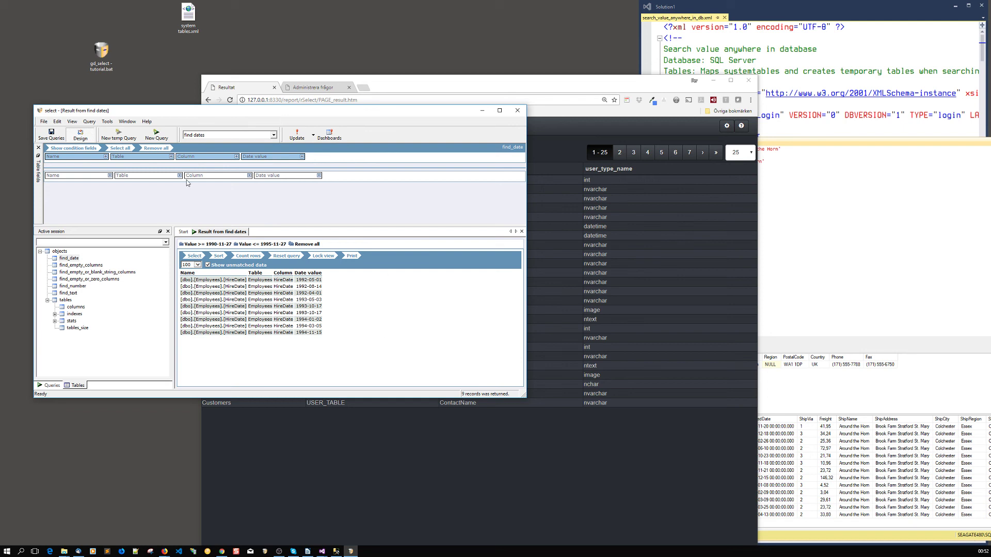
left_click(770, 65)
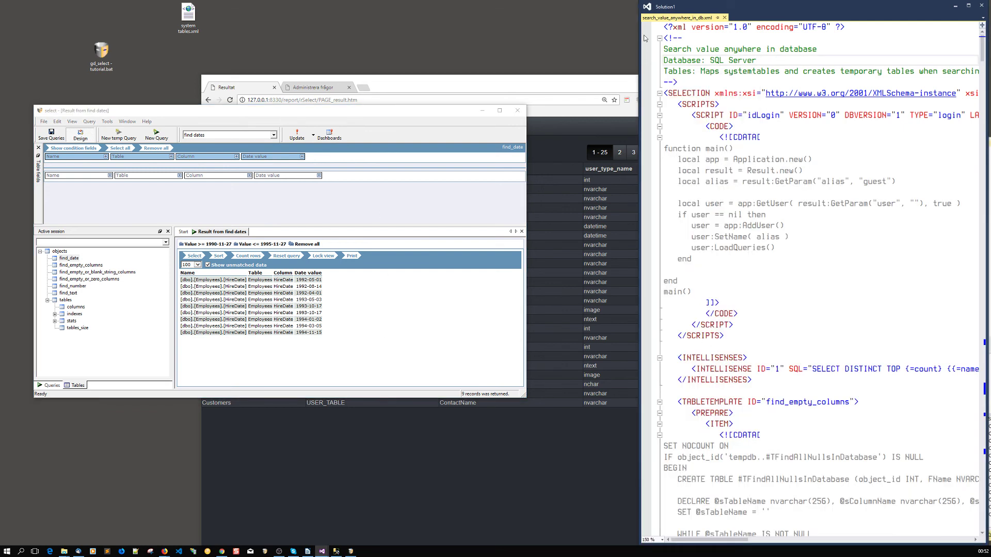